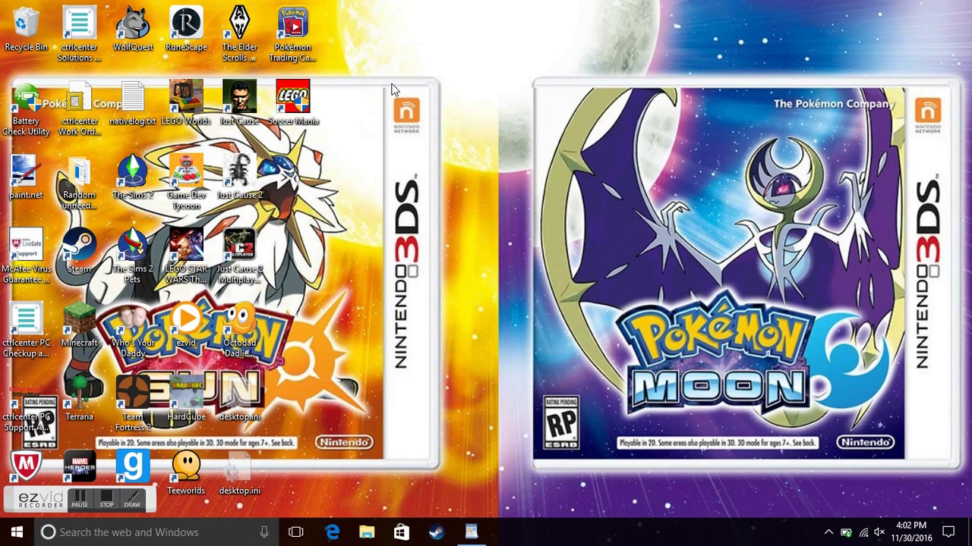
# Step: Bring back the minimized Ninjago quotes document, maximize it, and return to its top
pyautogui.click(472, 533)
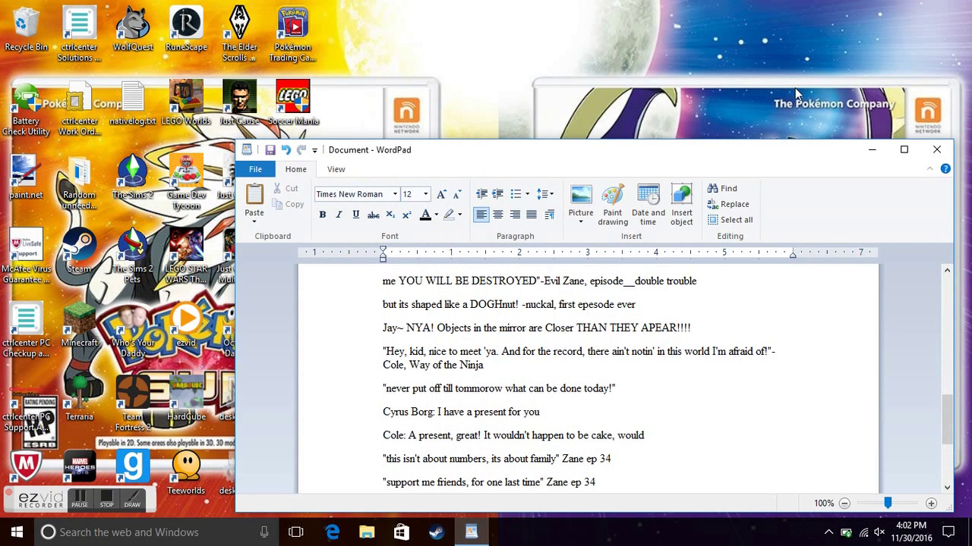
pyautogui.click(904, 150)
pyautogui.scroll(15, 555, 291)
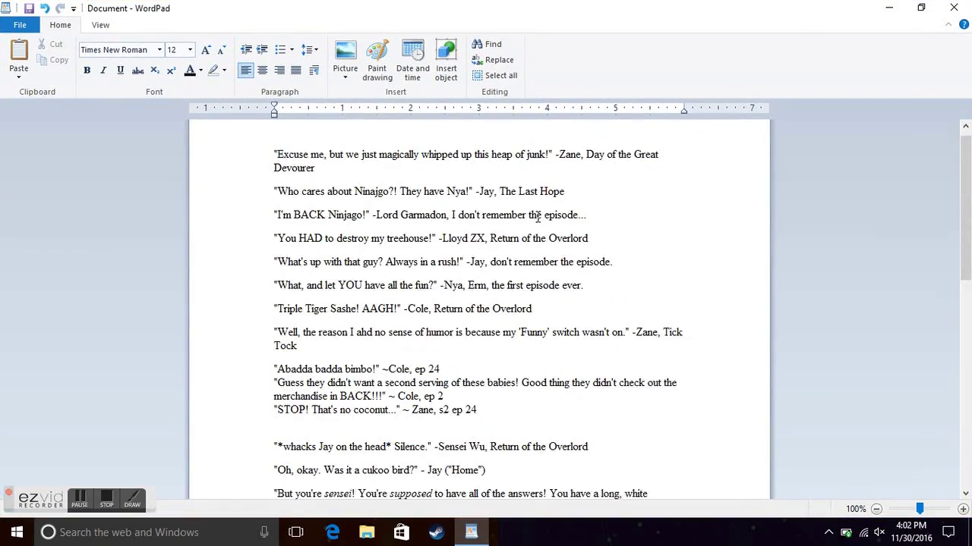
pyautogui.scroll(-3, 525, 211)
pyautogui.scroll(3, 569, 205)
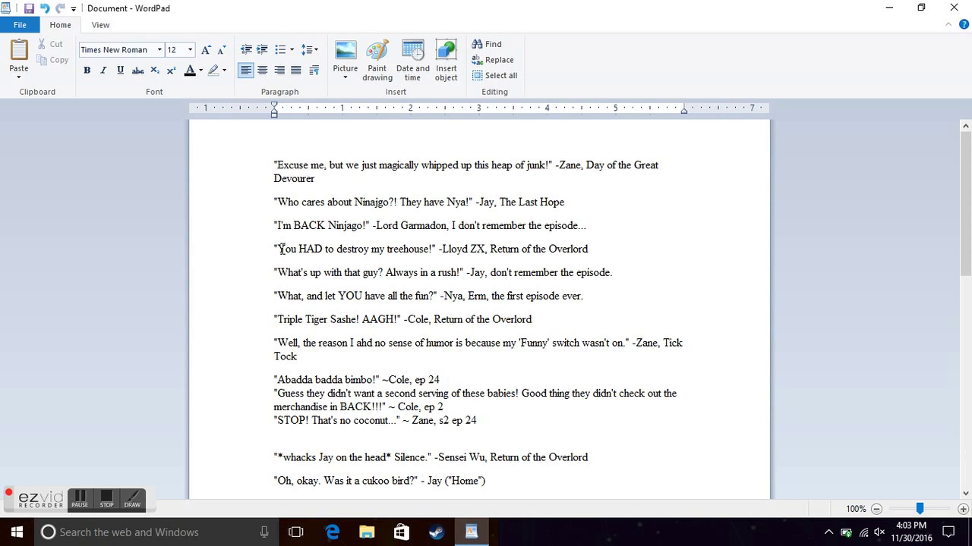
pyautogui.scroll(-1, 658, 166)
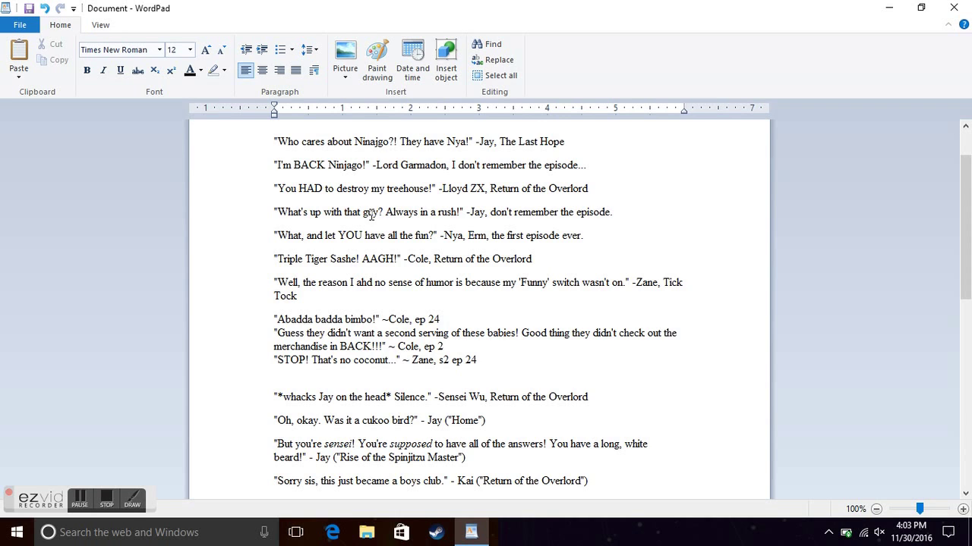
pyautogui.scroll(-1, 372, 220)
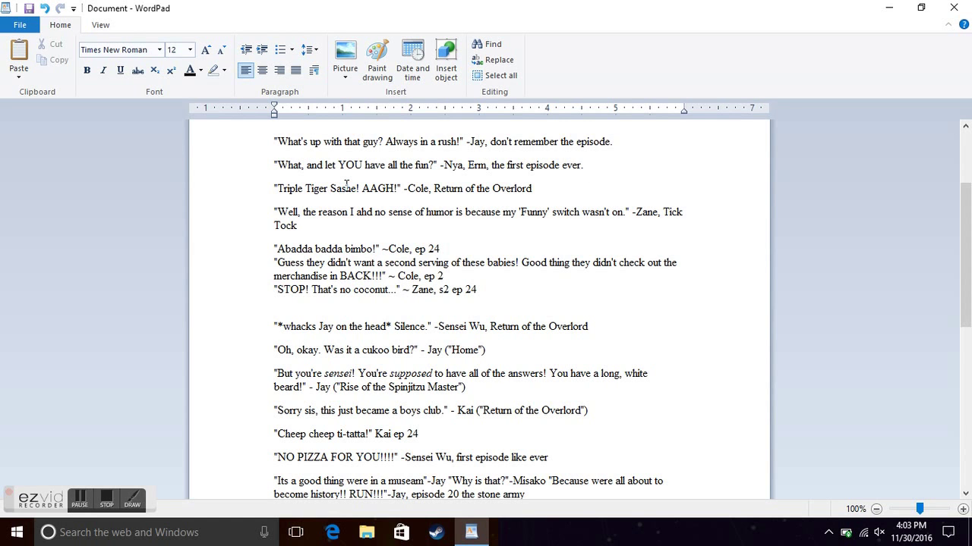
pyautogui.scroll(-3, 346, 185)
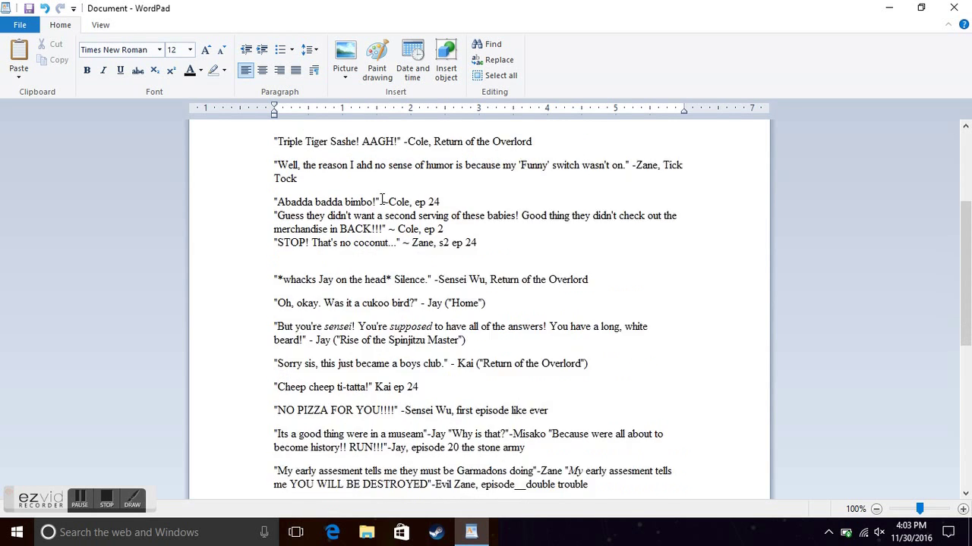
pyautogui.scroll(3, 311, 191)
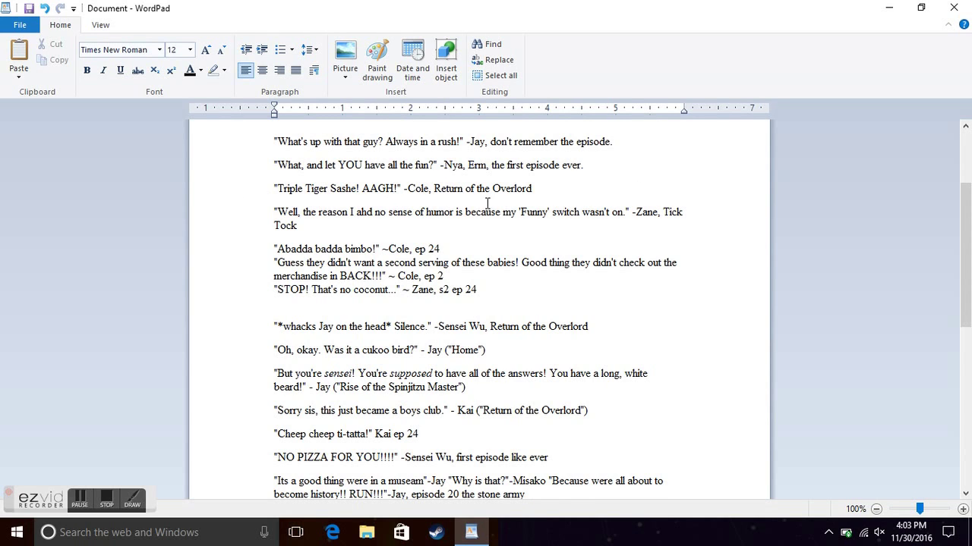
pyautogui.scroll(-2, 432, 201)
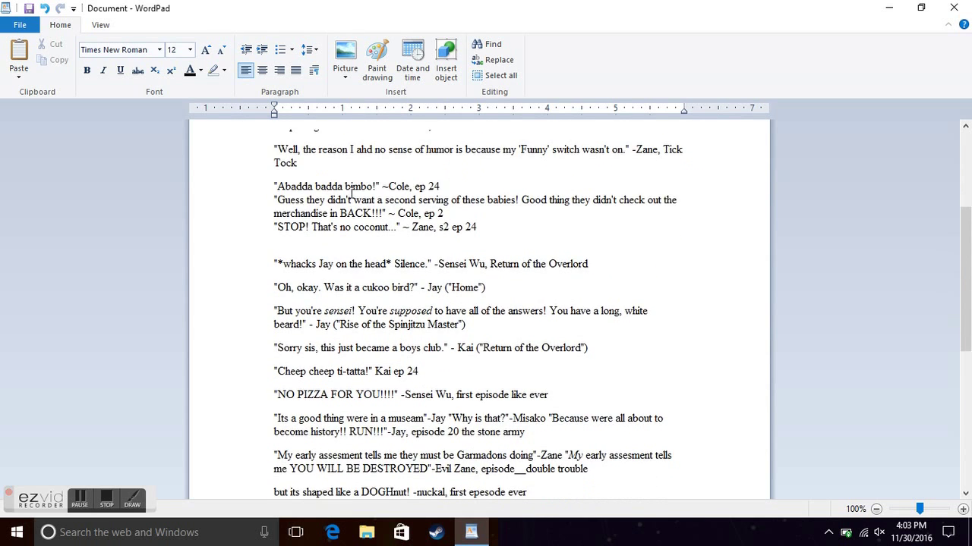
pyautogui.scroll(5, 430, 200)
pyautogui.scroll(-3, 406, 249)
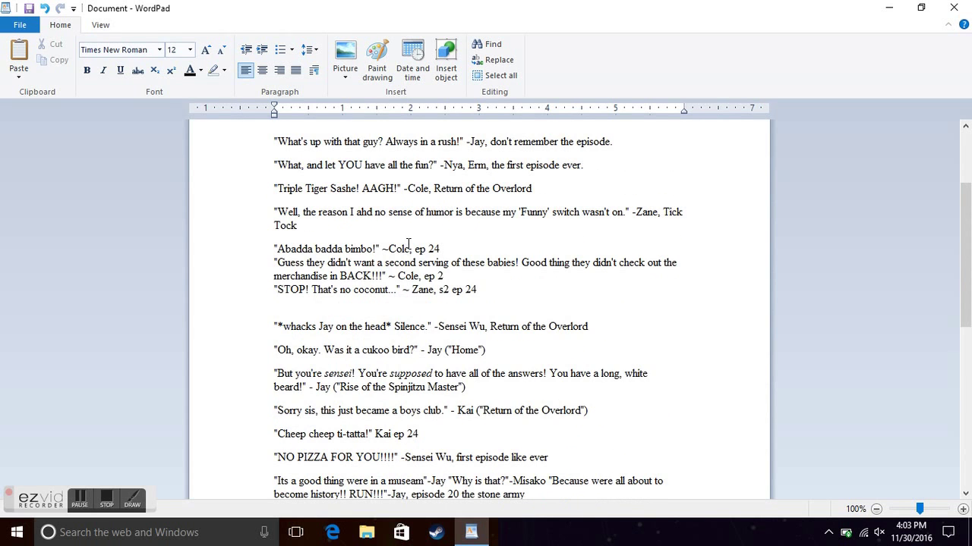
pyautogui.scroll(-2, 394, 245)
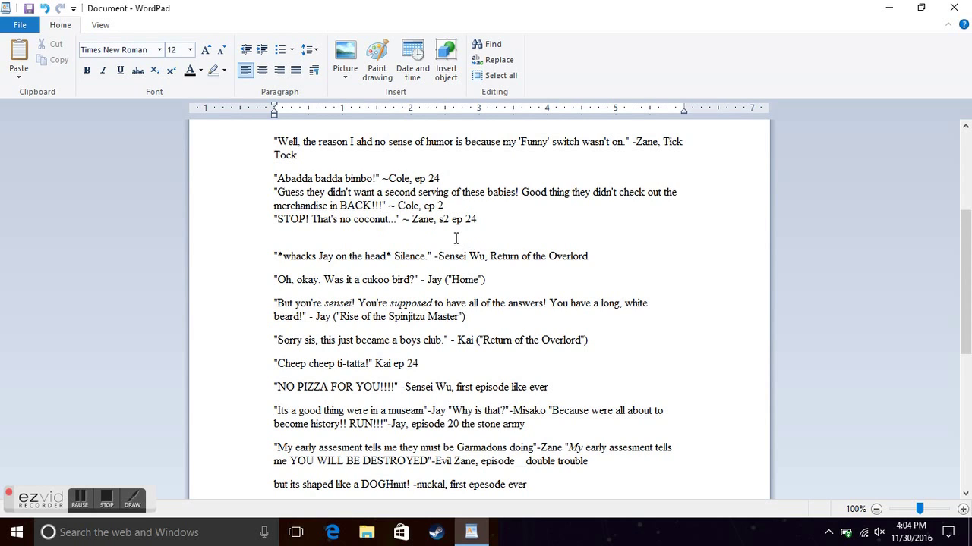
pyautogui.scroll(-1, 465, 258)
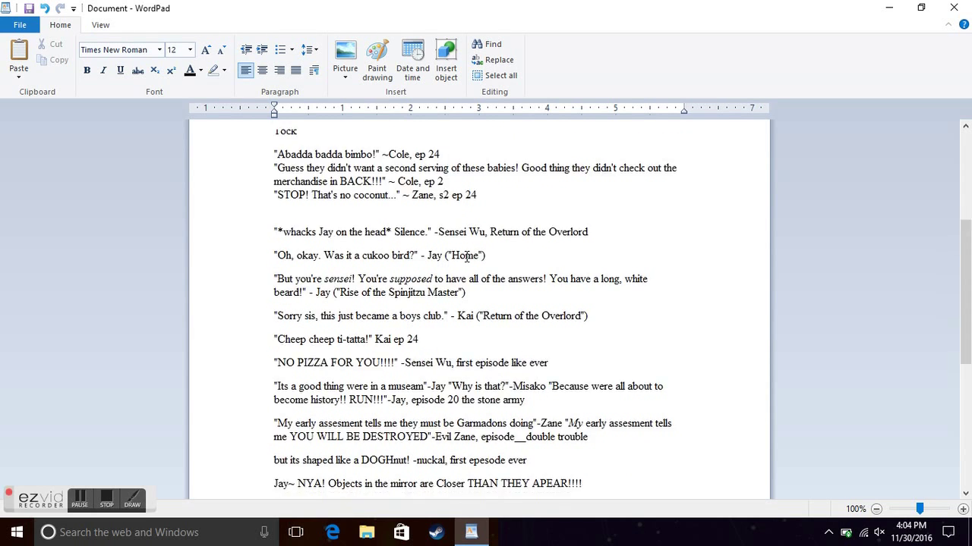
pyautogui.scroll(-1, 465, 256)
pyautogui.scroll(-2, 360, 175)
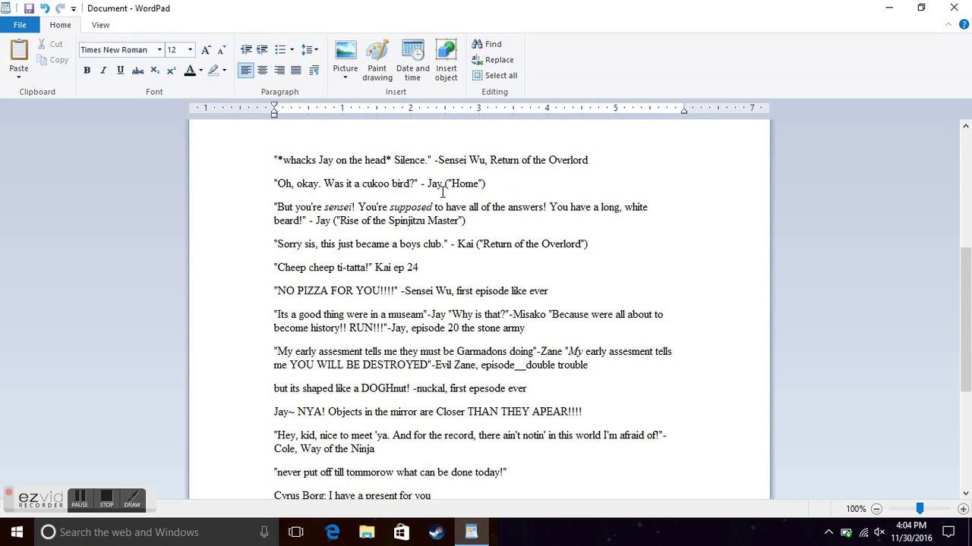
pyautogui.scroll(-1, 443, 192)
pyautogui.scroll(1, 456, 193)
pyautogui.scroll(-1, 562, 199)
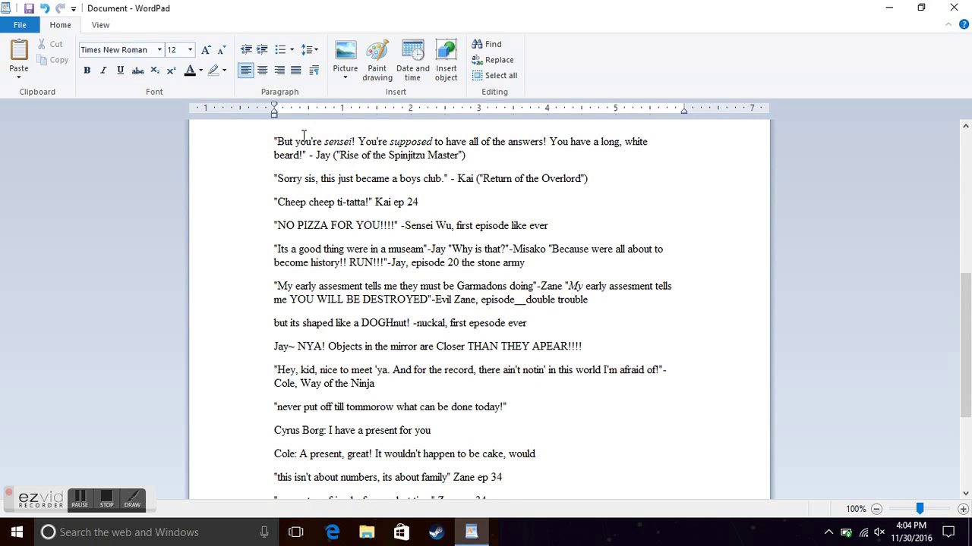
pyautogui.click(619, 144)
pyautogui.write(',')
pyautogui.scroll(-2, 353, 182)
pyautogui.scroll(2, 289, 145)
pyautogui.scroll(-1, 331, 220)
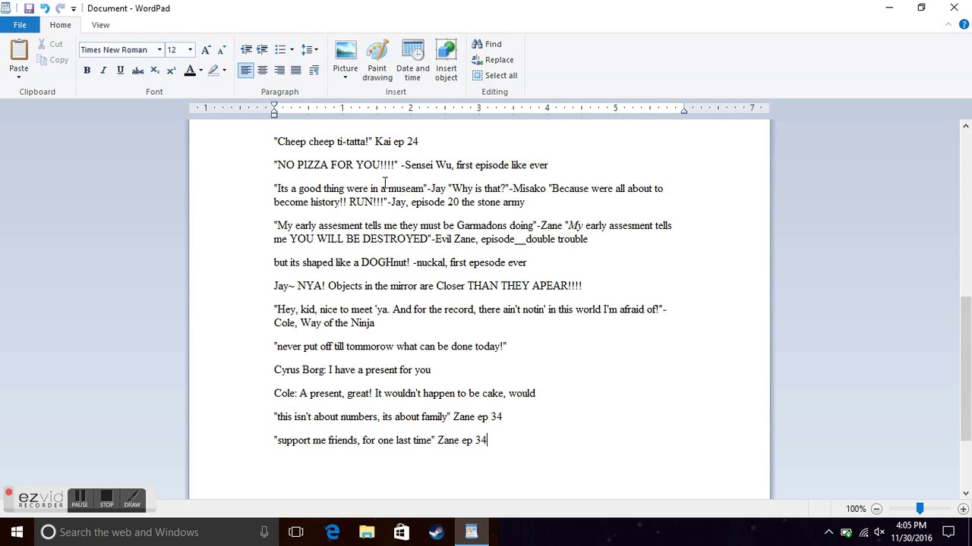
pyautogui.scroll(-1, 364, 182)
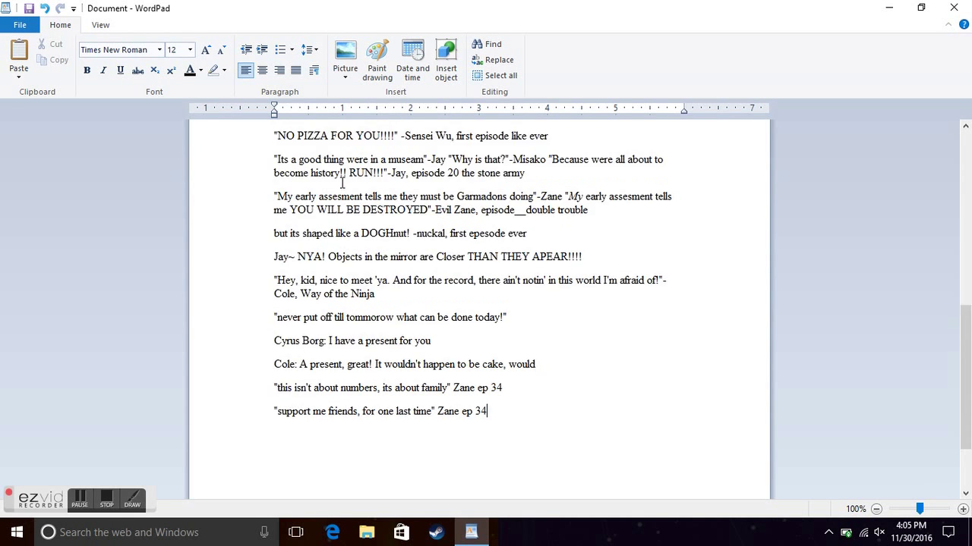
pyautogui.scroll(1, 343, 177)
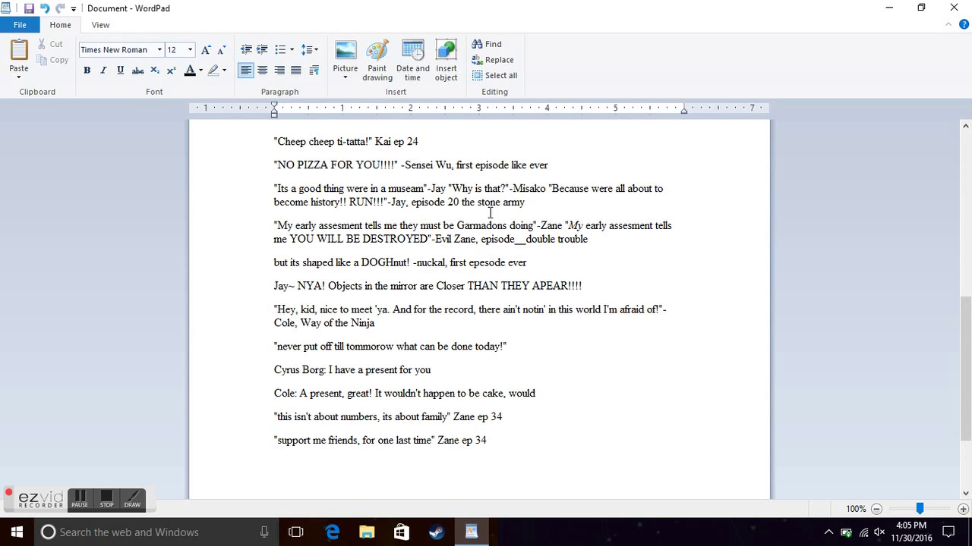
pyautogui.scroll(-2, 311, 222)
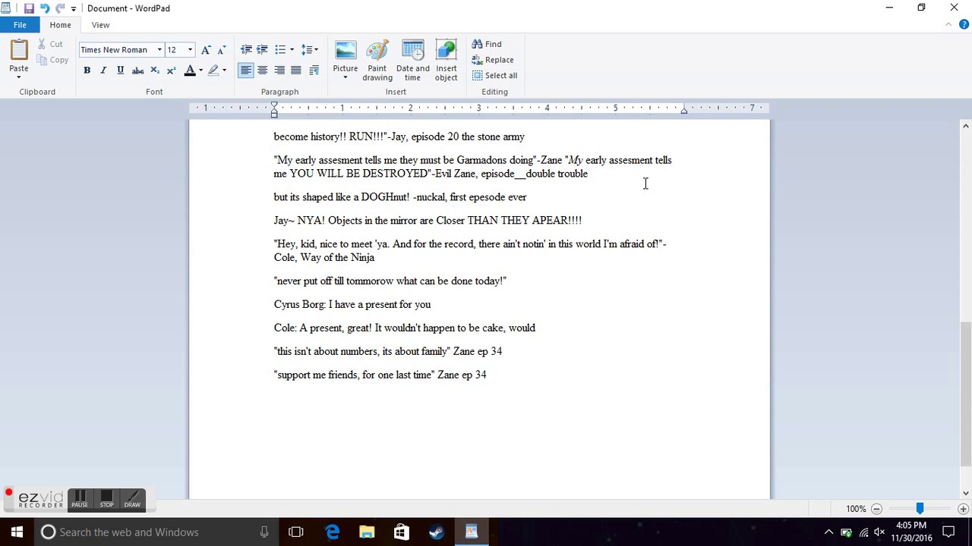
pyautogui.scroll(-2, 611, 199)
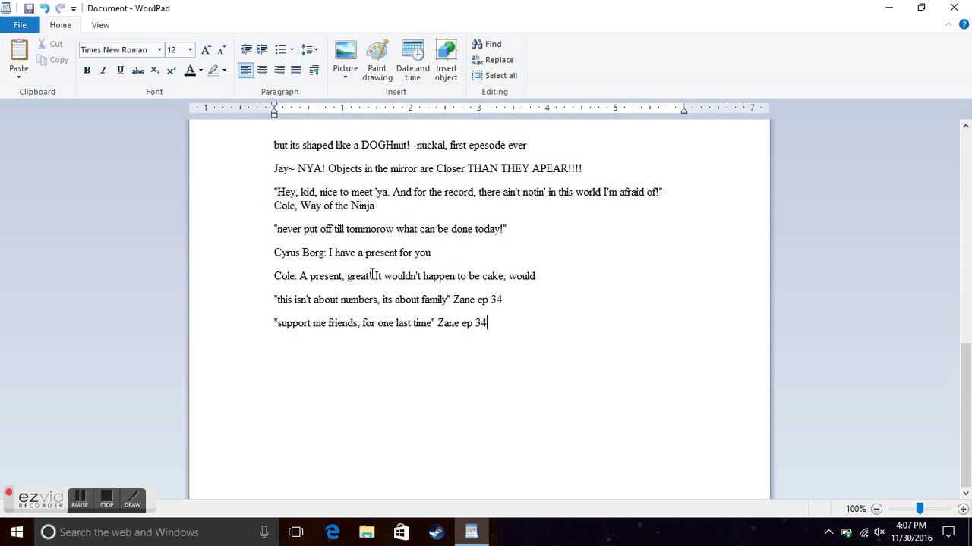
pyautogui.scroll(3, 434, 287)
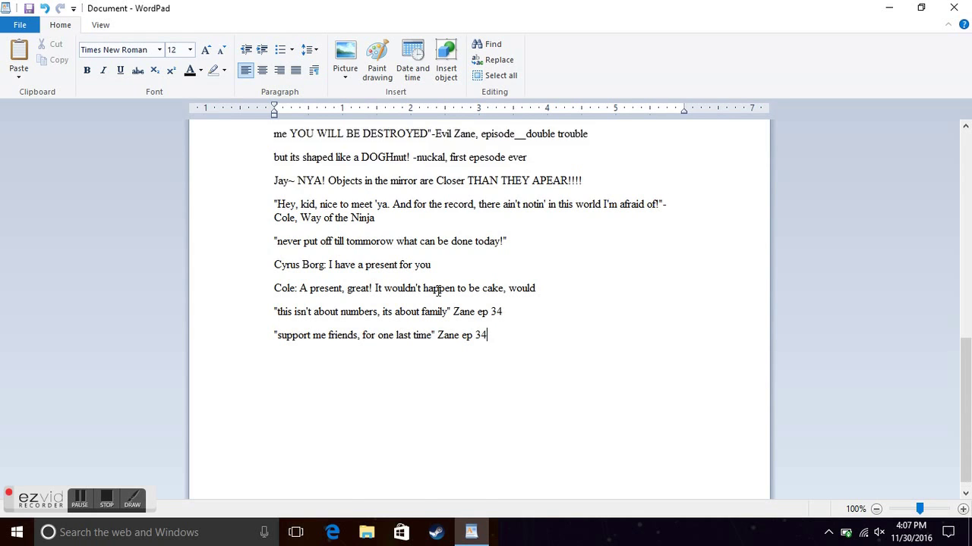
pyautogui.scroll(-3, 437, 281)
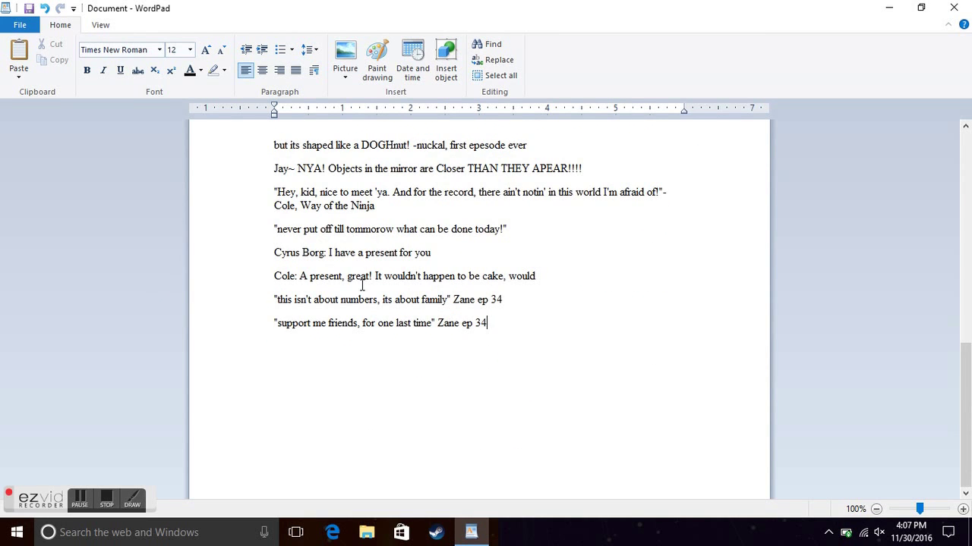
pyautogui.scroll(10, 363, 285)
pyautogui.scroll(5, 372, 240)
pyautogui.scroll(-8, 380, 243)
pyautogui.scroll(3, 434, 335)
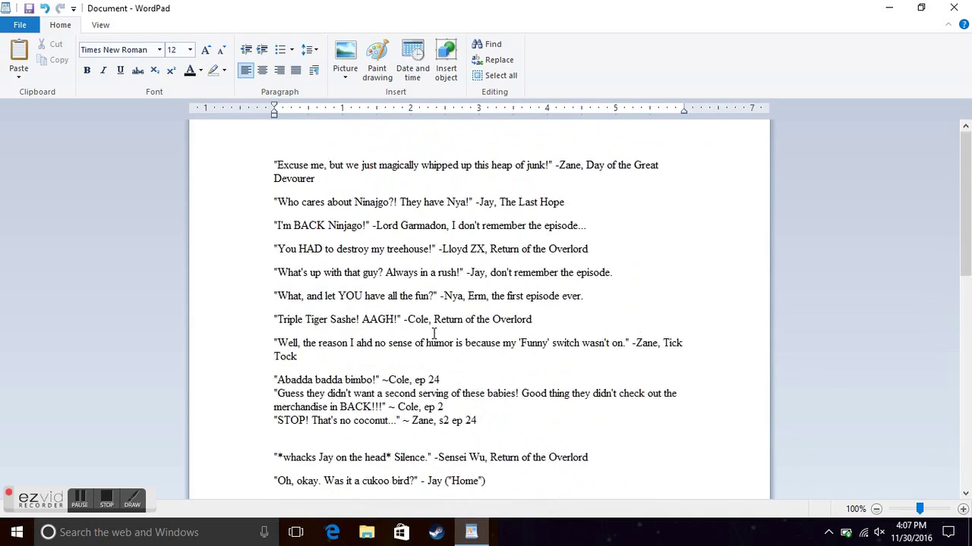
pyautogui.scroll(-12, 433, 338)
pyautogui.scroll(11, 455, 334)
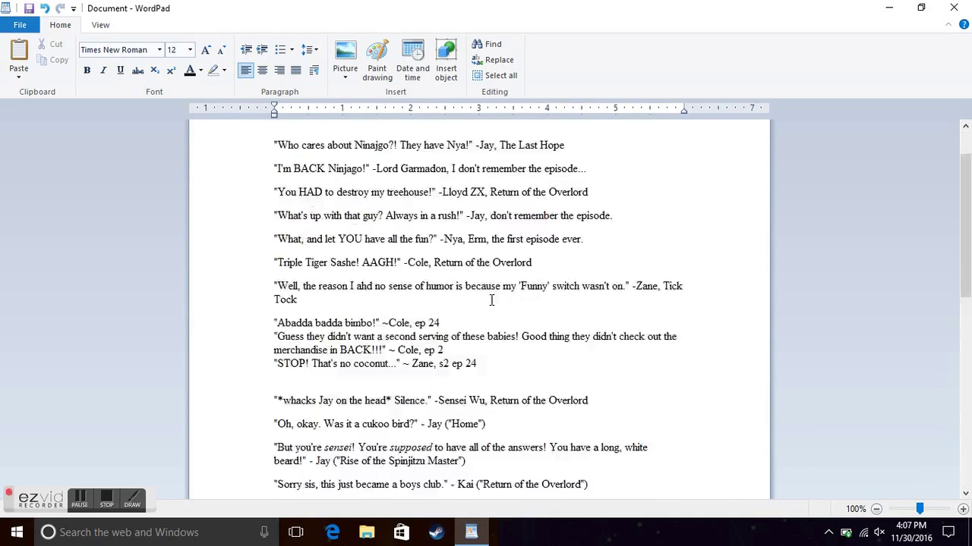
pyautogui.scroll(-5, 515, 301)
pyautogui.scroll(-6, 514, 296)
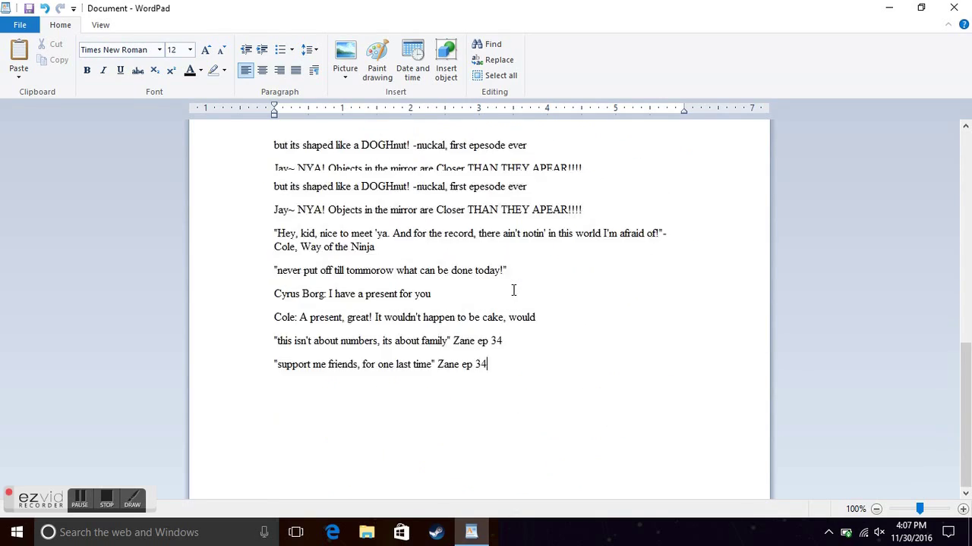
pyautogui.scroll(12, 486, 304)
pyautogui.scroll(-12, 425, 299)
pyautogui.scroll(12, 379, 289)
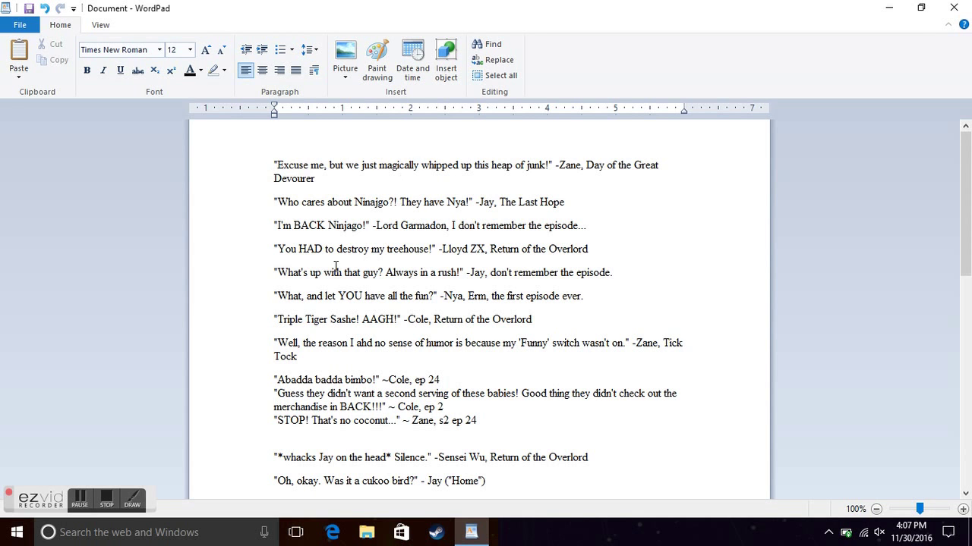
pyautogui.scroll(-12, 335, 267)
pyautogui.scroll(-3, 382, 242)
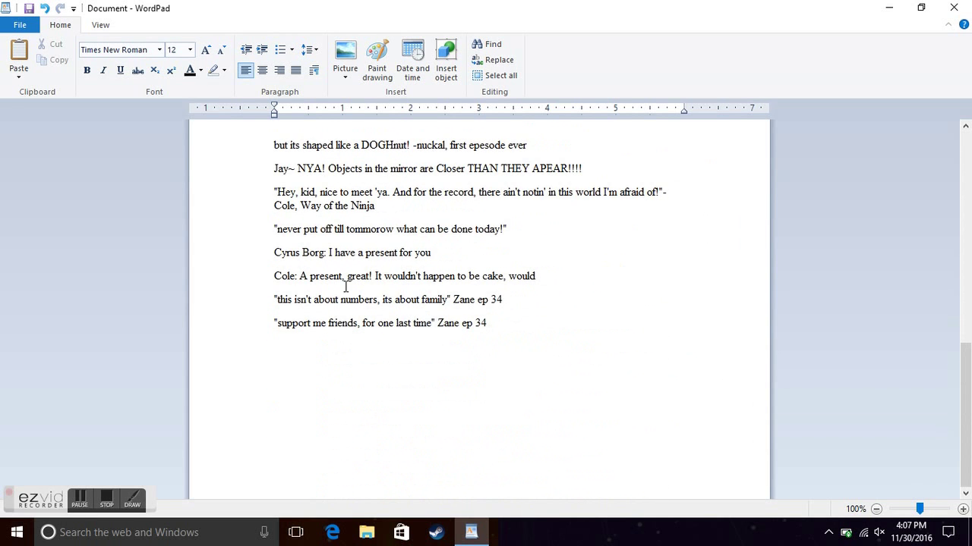
pyautogui.scroll(8, 315, 181)
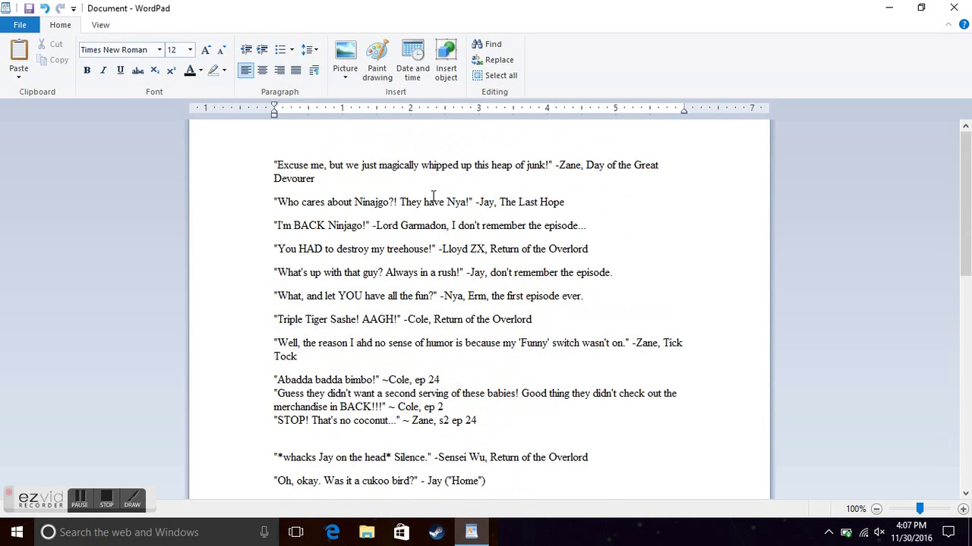